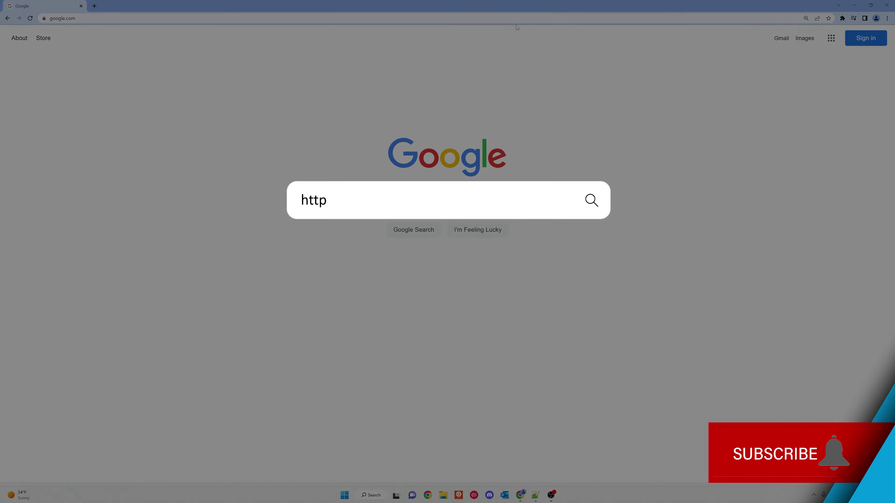
Load the storj.io/host-a-node page and enter the contact email address.
{"action": "key", "text": "ctrl+l"}
{"action": "type", "text": "https://www.storj.io/host-a-node"}
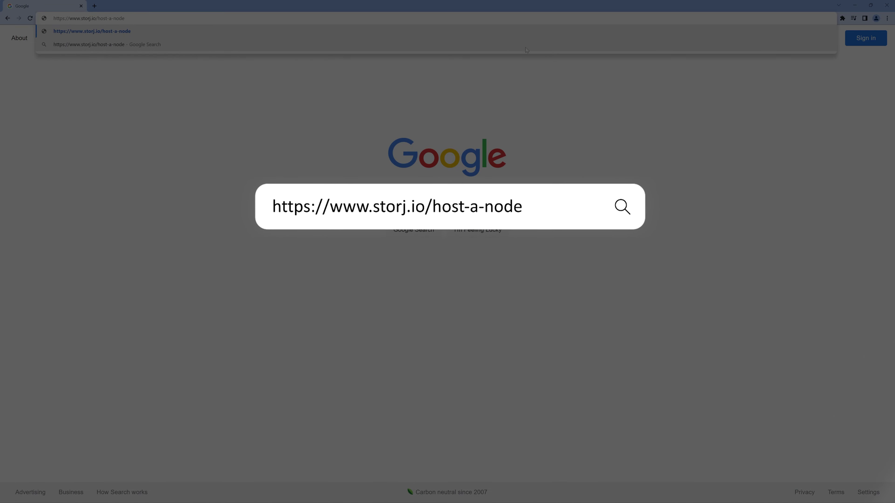
{"action": "key", "text": "Return"}
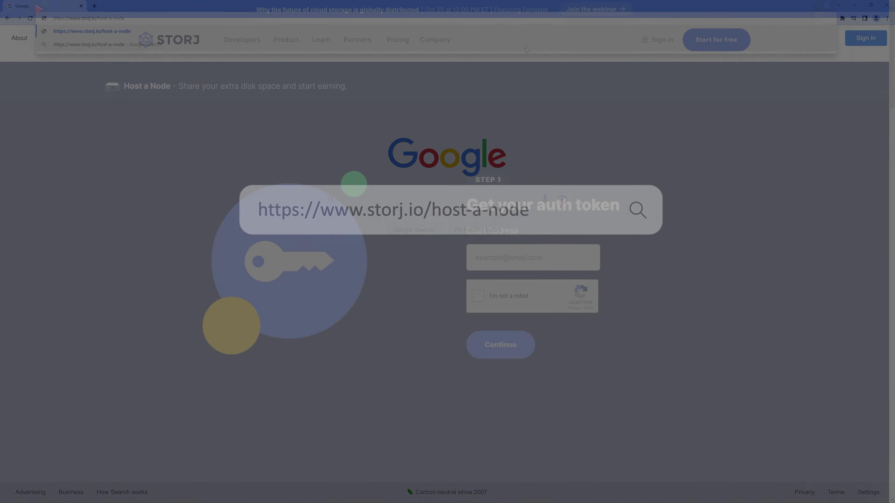
{"action": "type", "text": "example@truenas.com"}
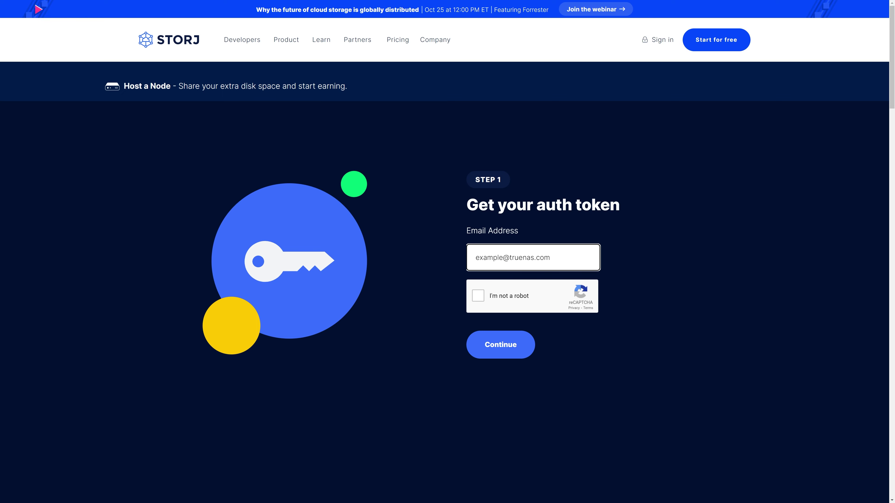
Pass the robot check, generate and select the auth token, then enter the root login credentials.
{"action": "left_click", "coordinate": [479, 298]}
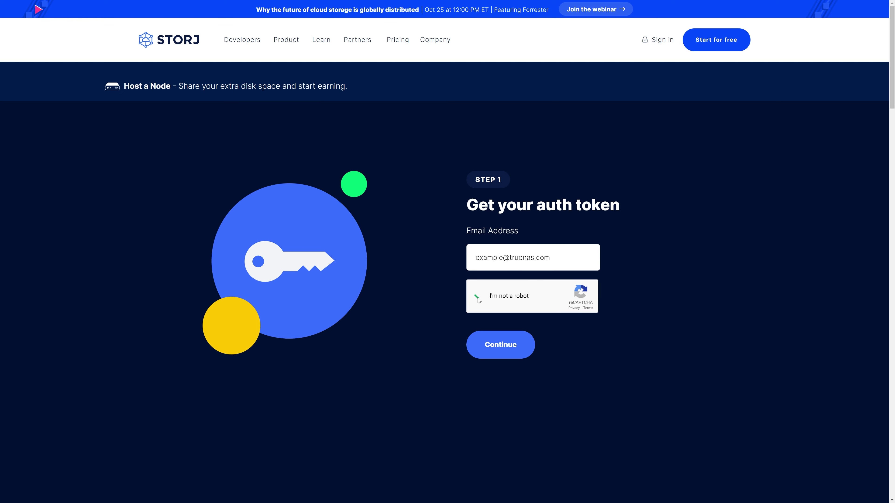
{"action": "left_click", "coordinate": [483, 344]}
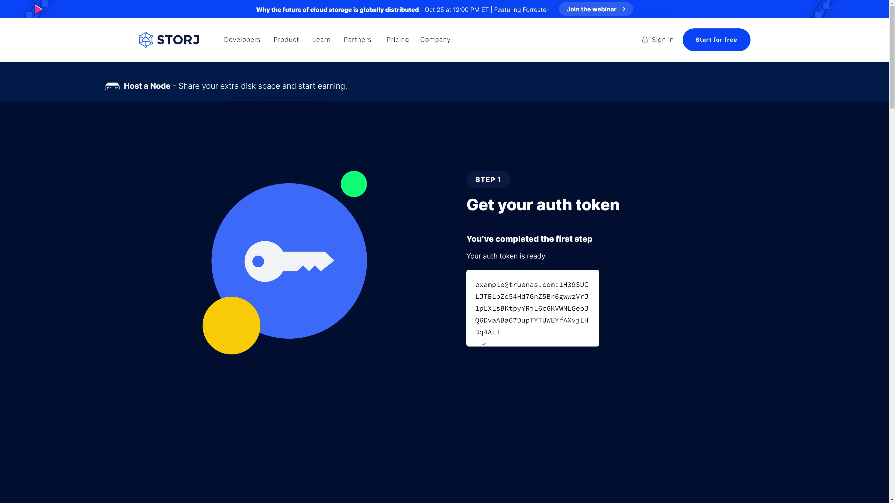
{"action": "left_click_drag", "start_coordinate": [498, 329], "coordinate": [475, 283]}
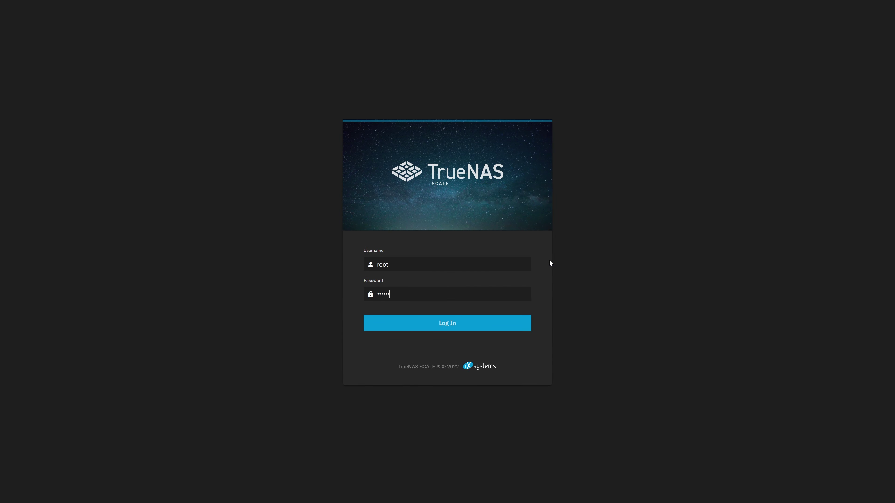
{"action": "type", "text": "•"}
Log in as root, go to Storage, and bring up the tank dataset's actions.
{"action": "left_click", "coordinate": [518, 326]}
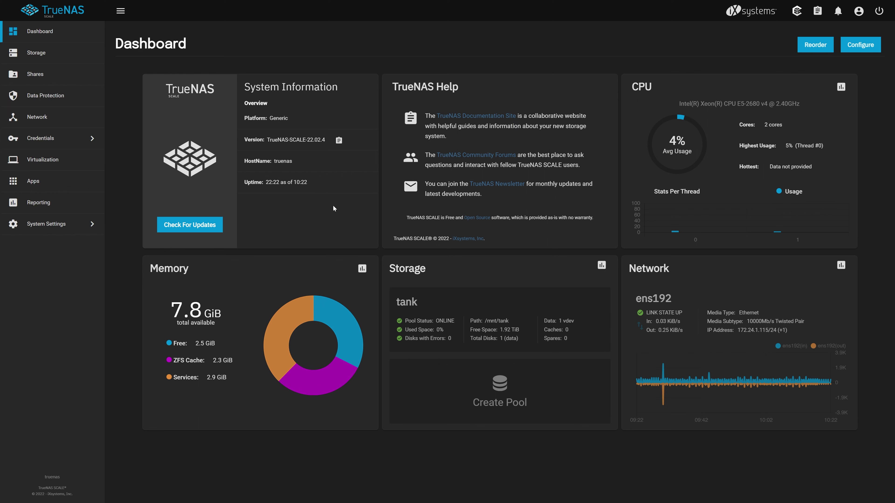
{"action": "left_click", "coordinate": [86, 56]}
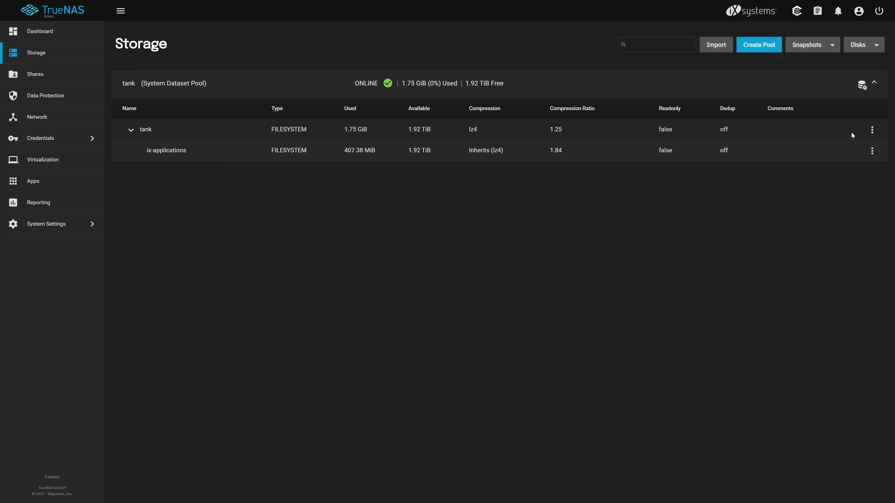
{"action": "left_click", "coordinate": [872, 130]}
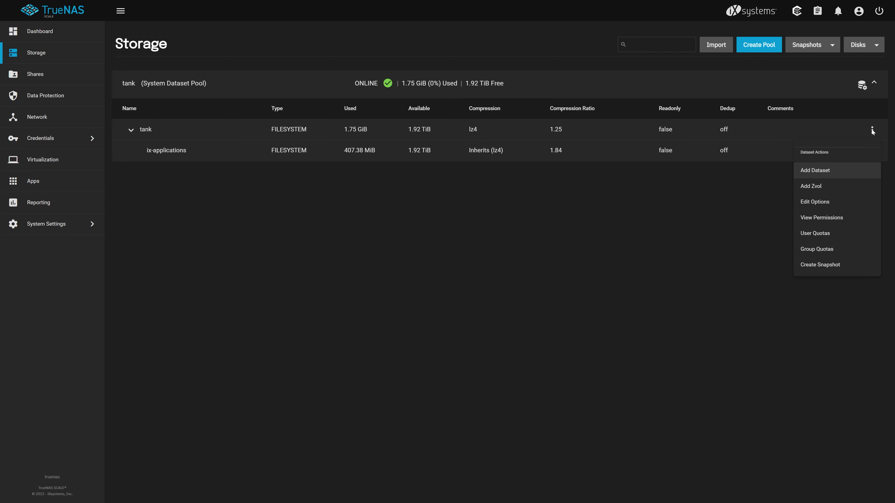
Add a dataset named storj-node under tank and save it.
{"action": "left_click", "coordinate": [862, 169]}
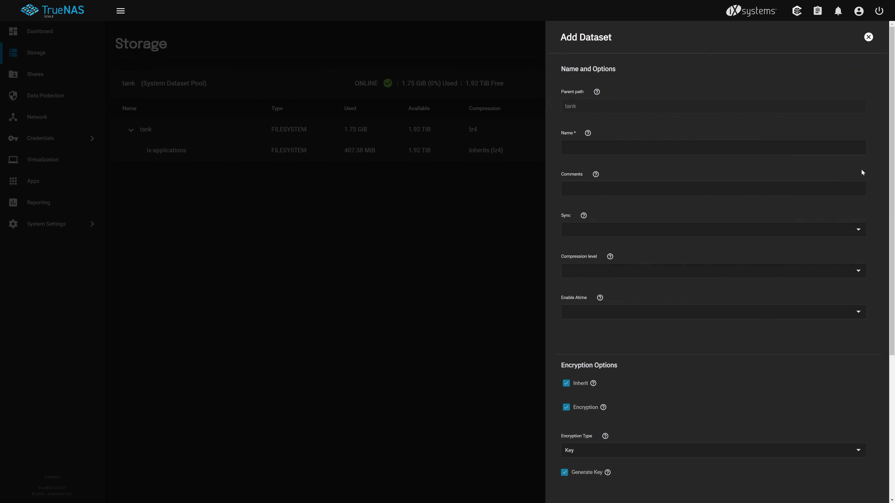
{"action": "type", "text": "stor"}
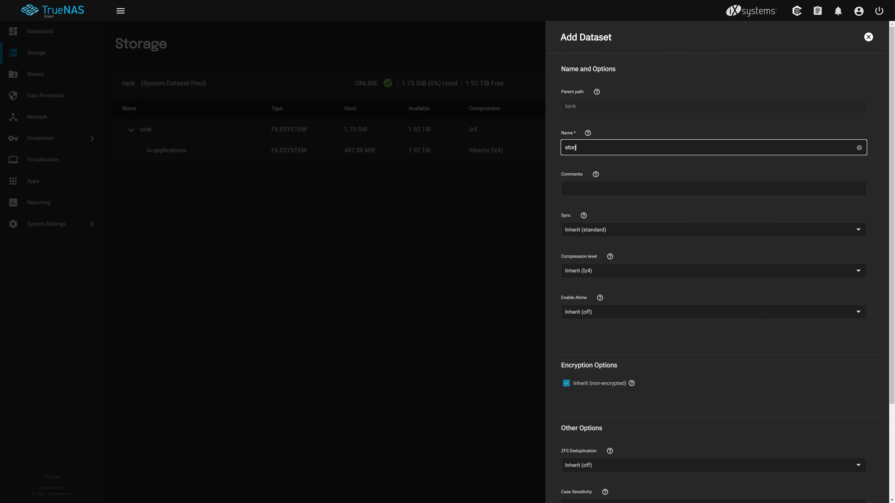
{"action": "type", "text": "j-node"}
{"action": "scroll", "coordinate": [865, 144], "scroll_direction": "down", "scroll_amount": 5}
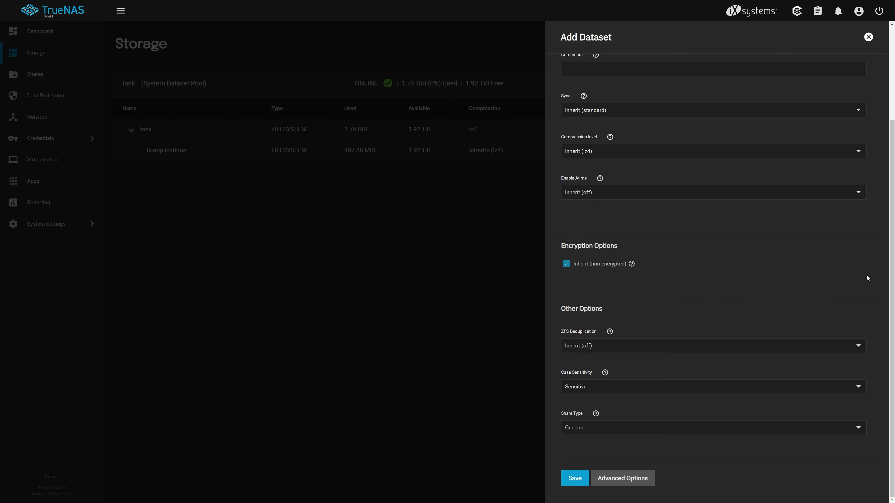
{"action": "left_click", "coordinate": [583, 478]}
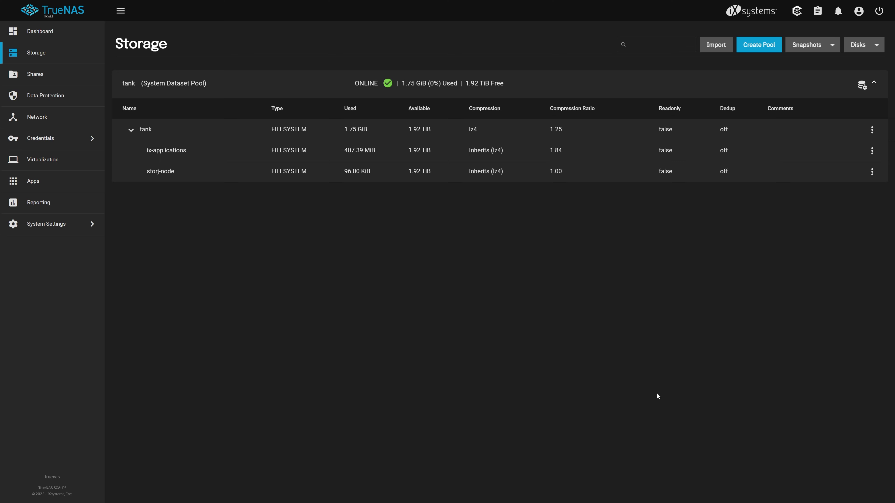
{"action": "left_click", "coordinate": [872, 172]}
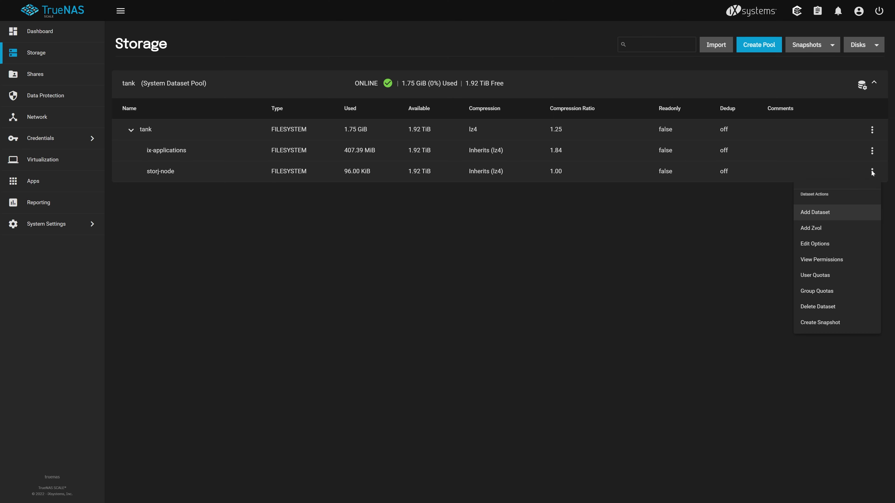
Add a child dataset named config under storj-node.
{"action": "left_click", "coordinate": [855, 214]}
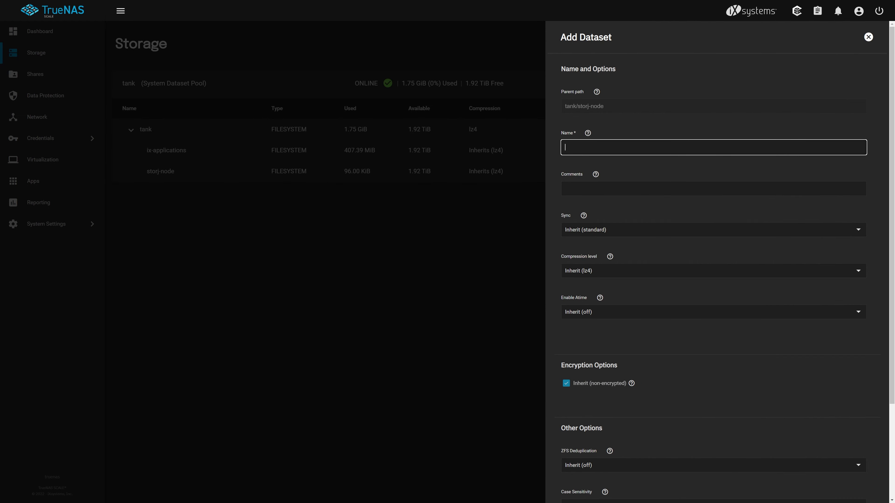
{"action": "type", "text": "config"}
{"action": "scroll", "coordinate": [883, 324], "scroll_direction": "down", "scroll_amount": 3}
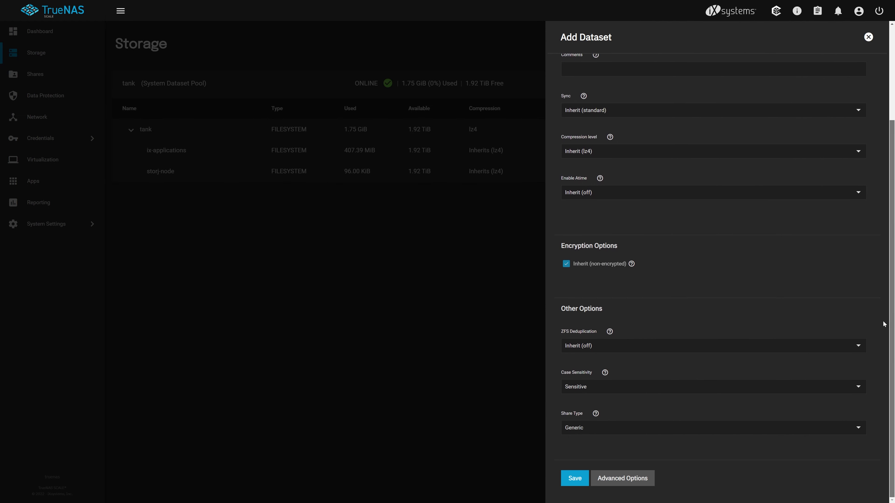
{"action": "left_click", "coordinate": [583, 476]}
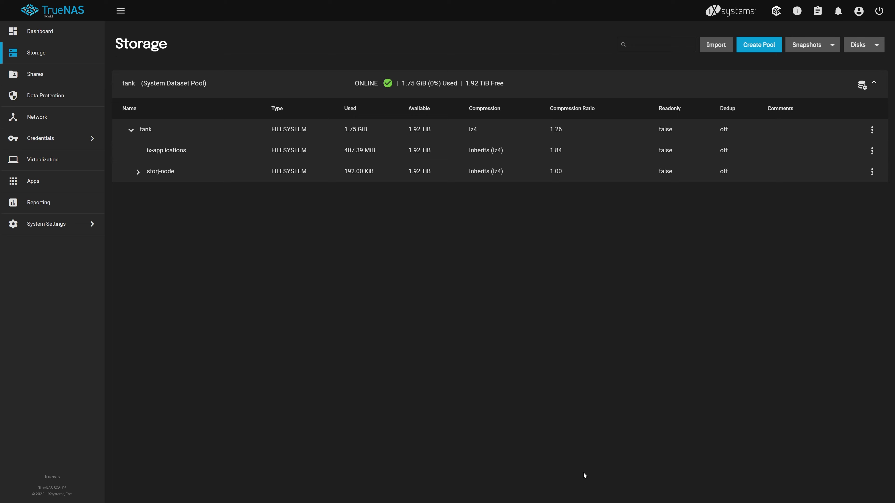
Add an identity child dataset under storj-node and expand storj-node to show both.
{"action": "left_click", "coordinate": [872, 172]}
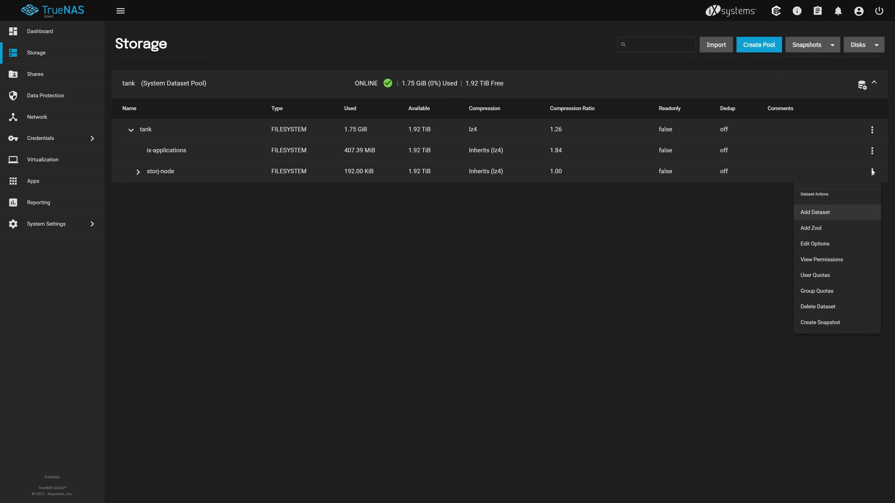
{"action": "left_click", "coordinate": [861, 212]}
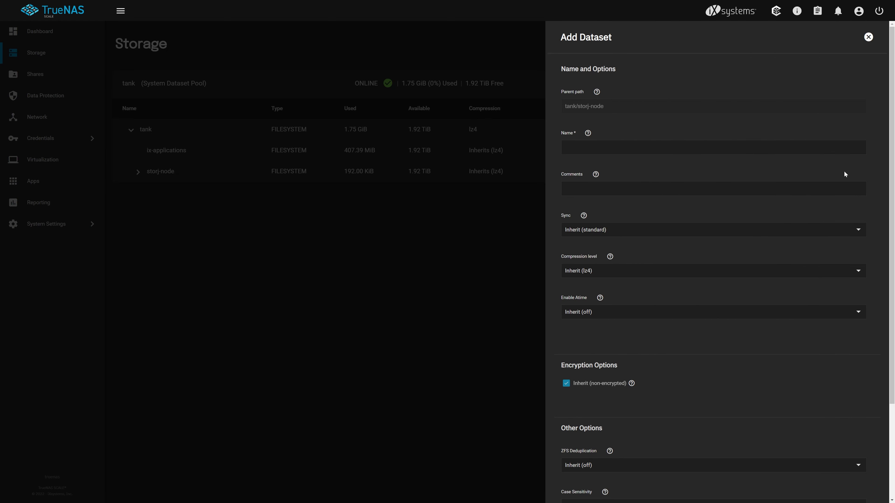
{"action": "type", "text": "identity"}
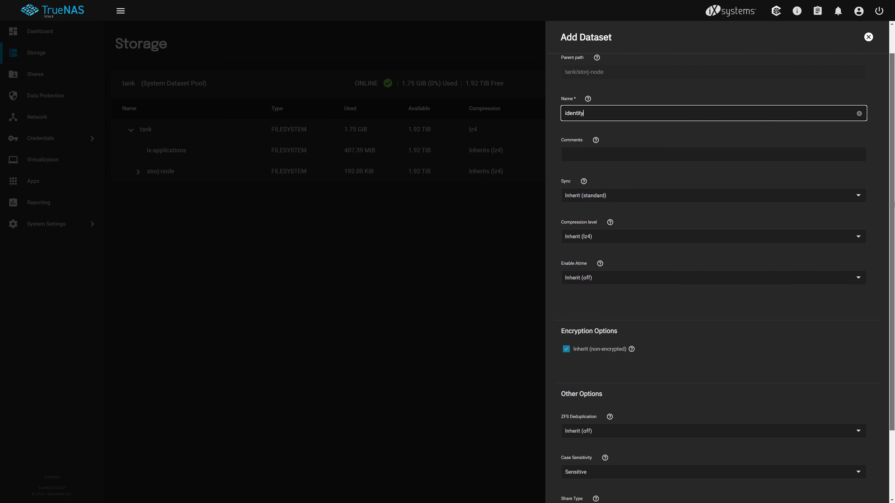
{"action": "scroll", "coordinate": [881, 167], "scroll_direction": "down", "scroll_amount": 5}
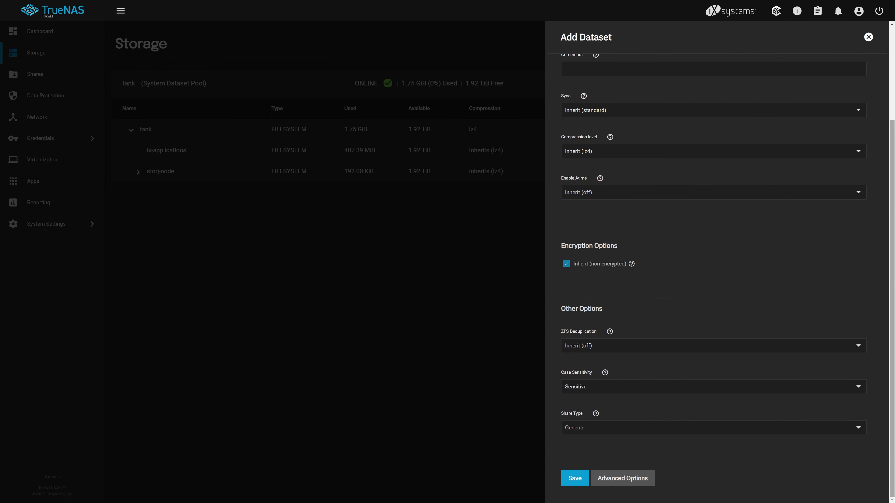
{"action": "left_click", "coordinate": [582, 478]}
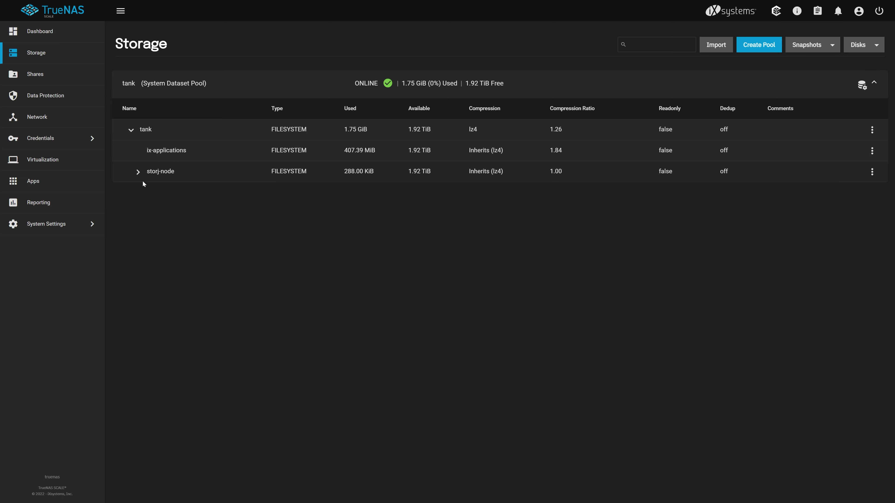
{"action": "left_click", "coordinate": [137, 172]}
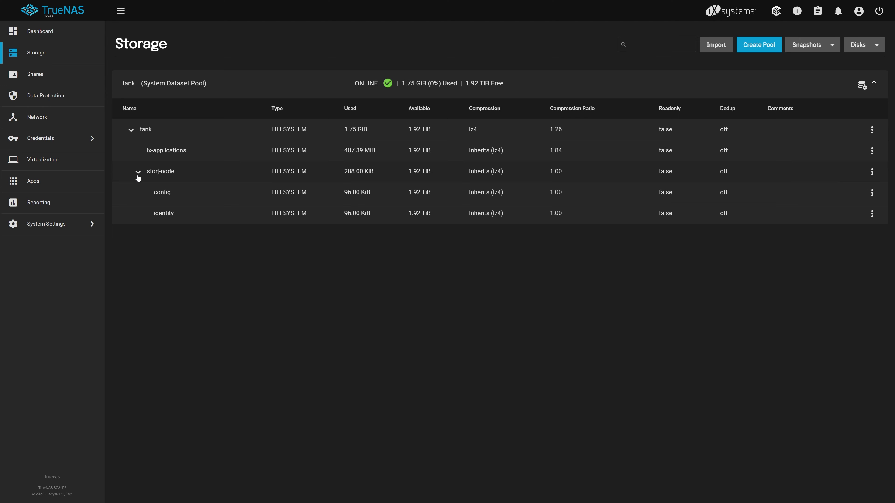
{"action": "left_click", "coordinate": [82, 180]}
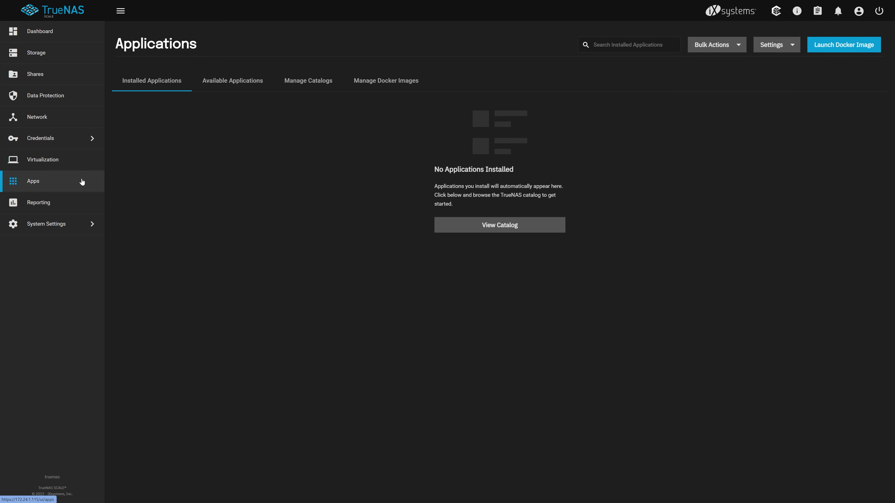
Start installing the storj app from the catalogue, naming it storjnode.
{"action": "left_click", "coordinate": [252, 82]}
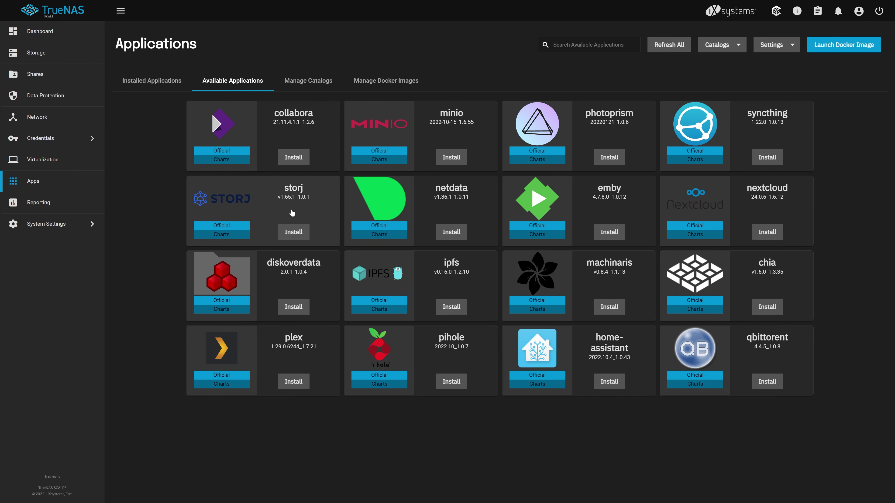
{"action": "left_click", "coordinate": [294, 233]}
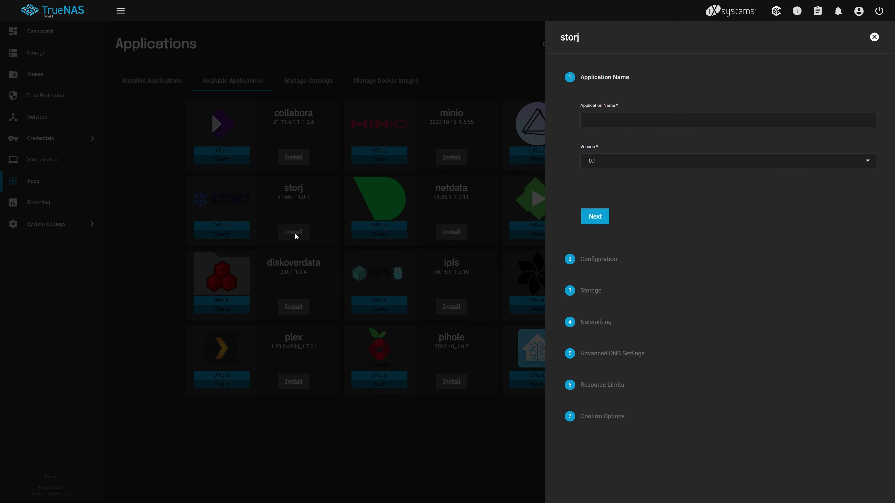
{"action": "left_click", "coordinate": [599, 120]}
{"action": "type", "text": "storjnode"}
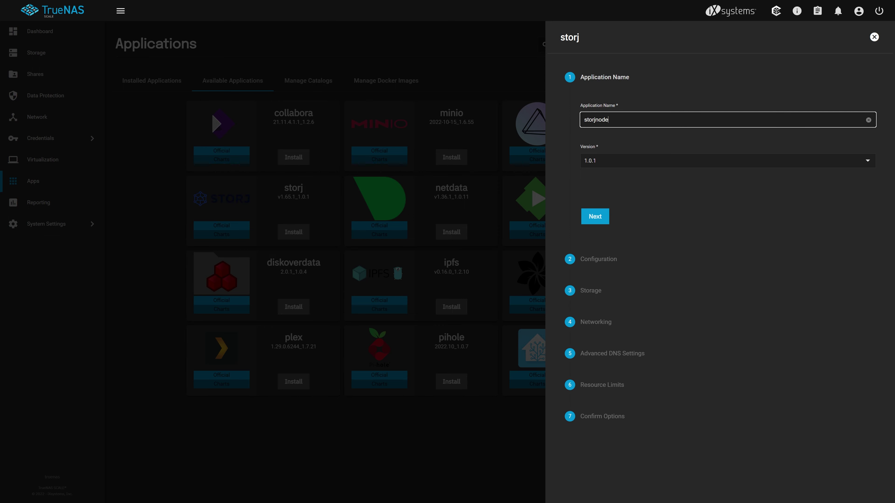
{"action": "left_click", "coordinate": [599, 216]}
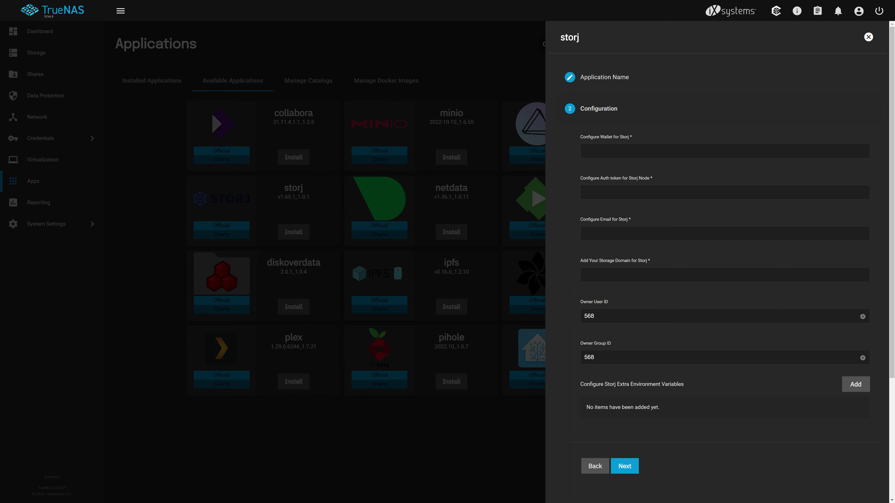
Paste the wallet address and auth token, enter the contact email, and set storage domain 2guystek.tv.
{"action": "left_click", "coordinate": [669, 151]}
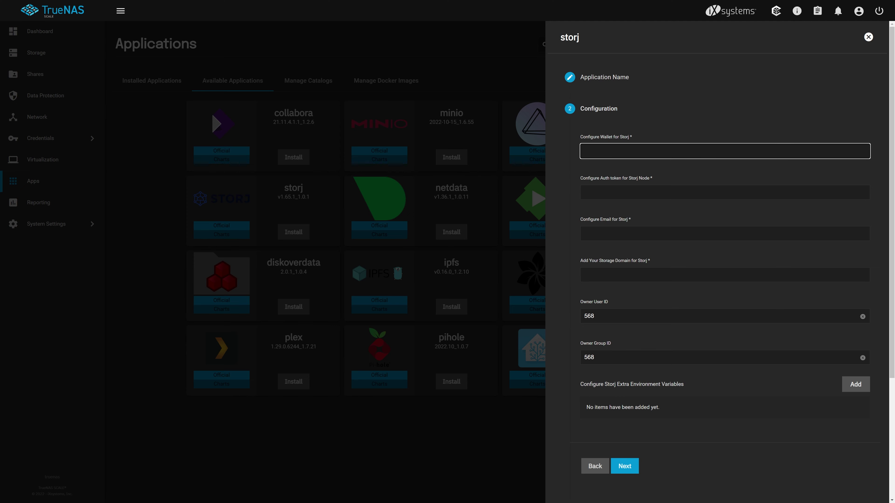
{"action": "type", "text": "0xbC88dF6eaA52Cd04a5D213d7B0284E1F3C8Bf23f"}
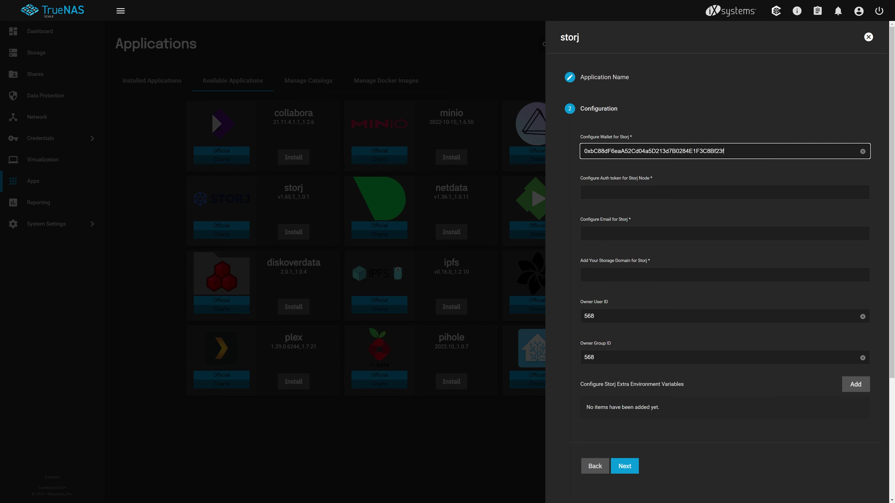
{"action": "left_click", "coordinate": [725, 192]}
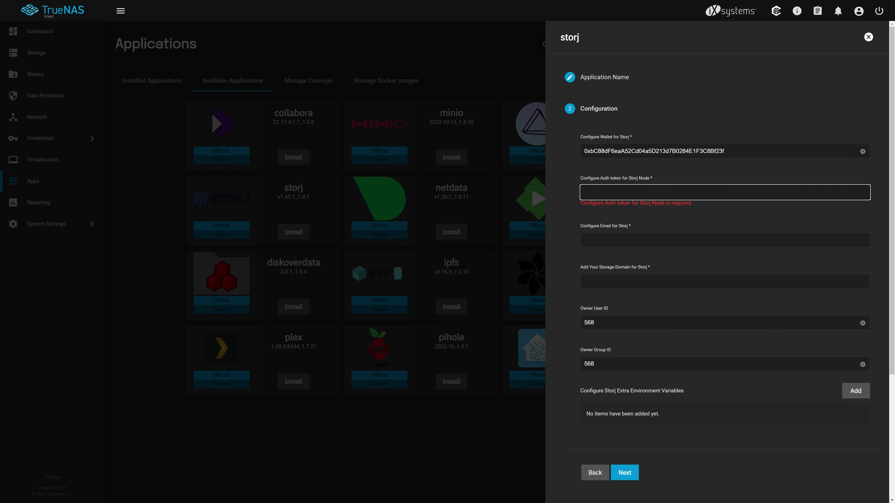
{"action": "key", "text": "ctrl+v"}
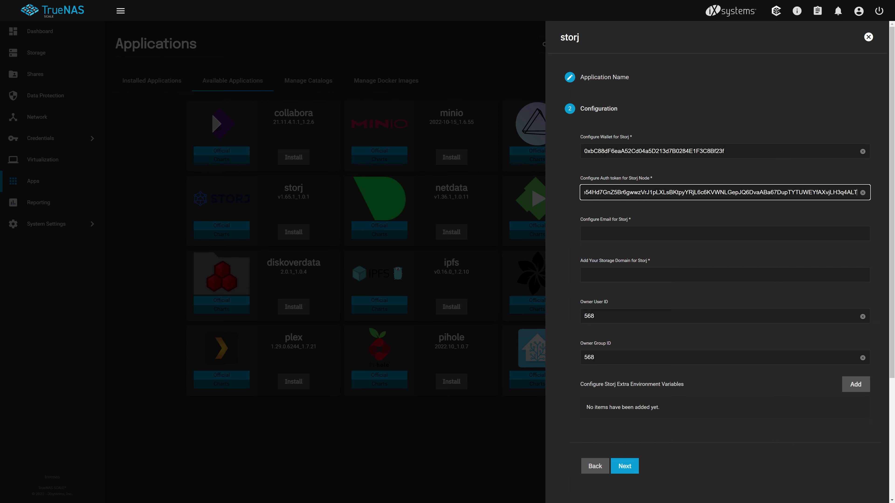
{"action": "left_click", "coordinate": [725, 233]}
{"action": "type", "text": "example@"}
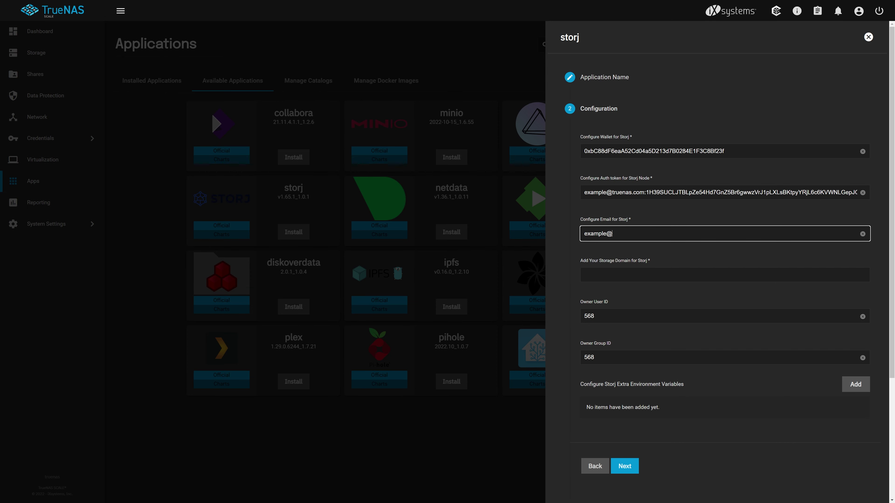
{"action": "type", "text": "truenas.com"}
{"action": "left_click", "coordinate": [650, 274]}
{"action": "type", "text": "2"}
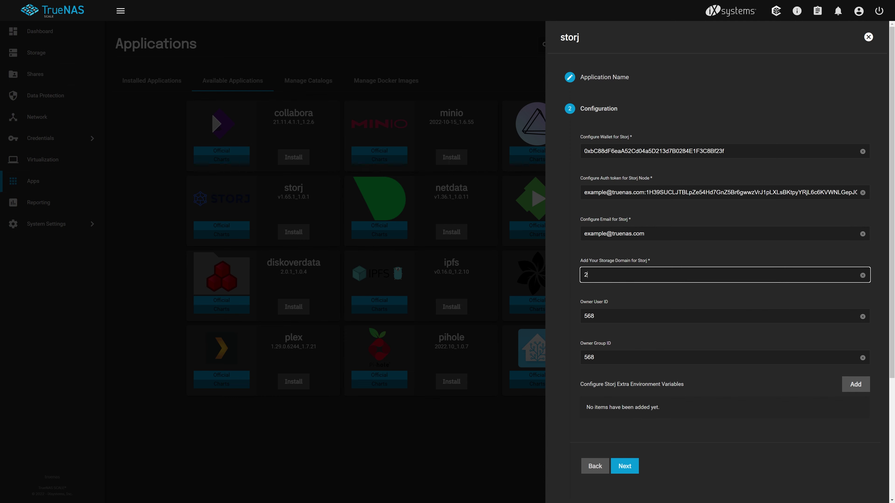
{"action": "type", "text": "guystek.tv"}
Share 1024 GB and set the config host path to /mnt/tank/storj-node/config.
{"action": "left_click", "coordinate": [626, 464]}
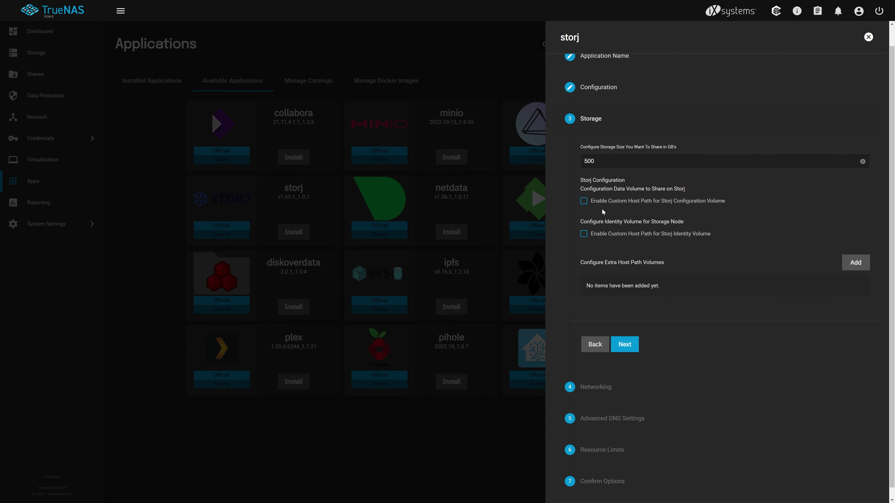
{"action": "double_click", "coordinate": [581, 167]}
{"action": "type", "text": "1024"}
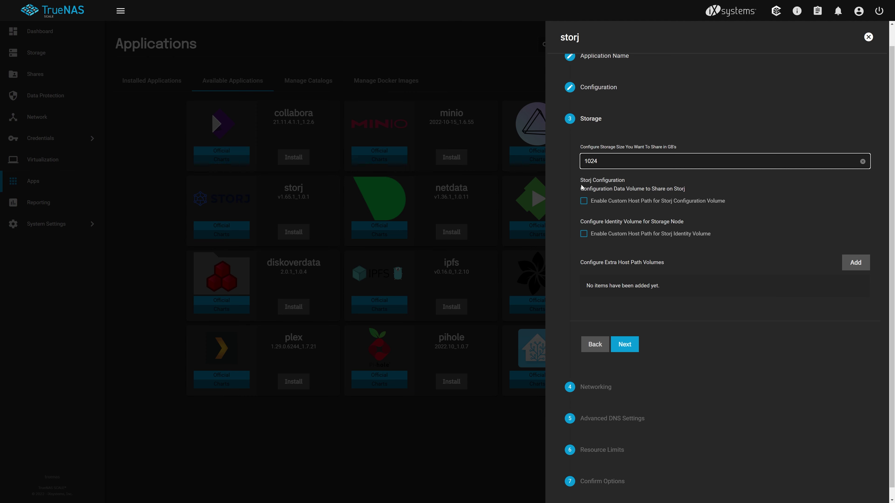
{"action": "left_click", "coordinate": [584, 201]}
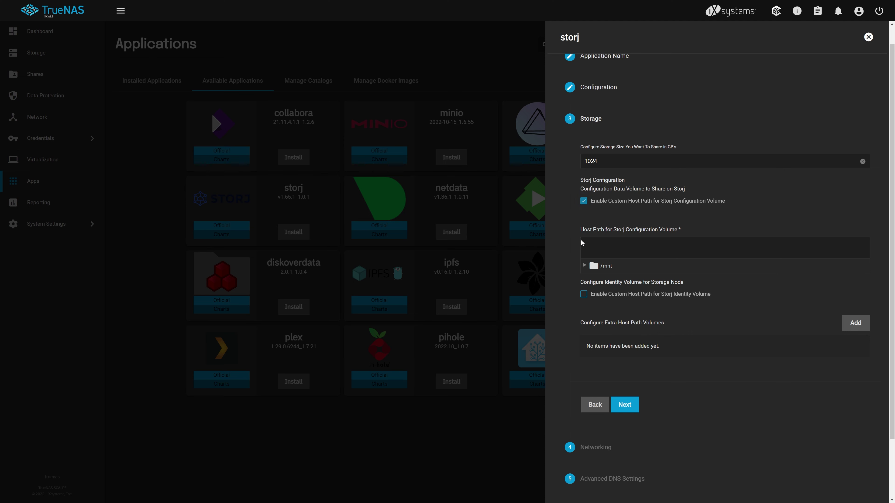
{"action": "left_click", "coordinate": [585, 266]}
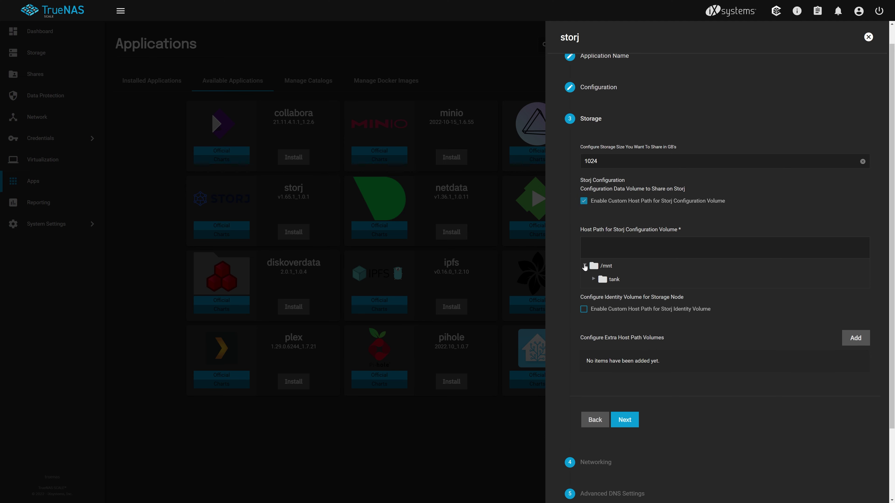
{"action": "left_click", "coordinate": [593, 279]}
{"action": "left_click", "coordinate": [602, 293]}
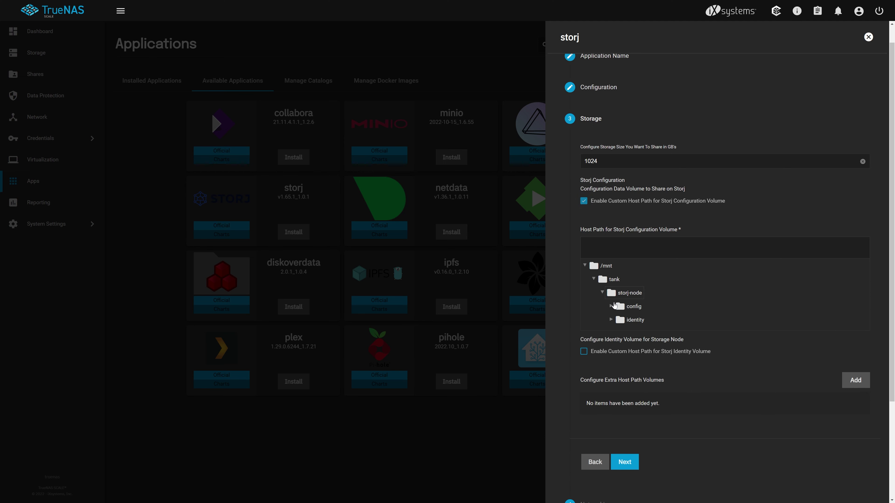
{"action": "left_click", "coordinate": [629, 307]}
Set the identity host path to /mnt/tank/storj-node/identity.
{"action": "left_click", "coordinate": [584, 353]}
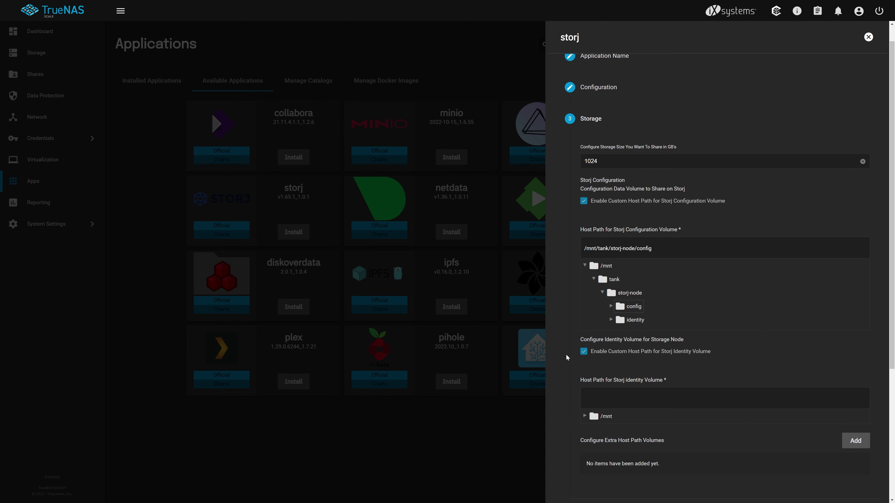
{"action": "left_click", "coordinate": [585, 415]}
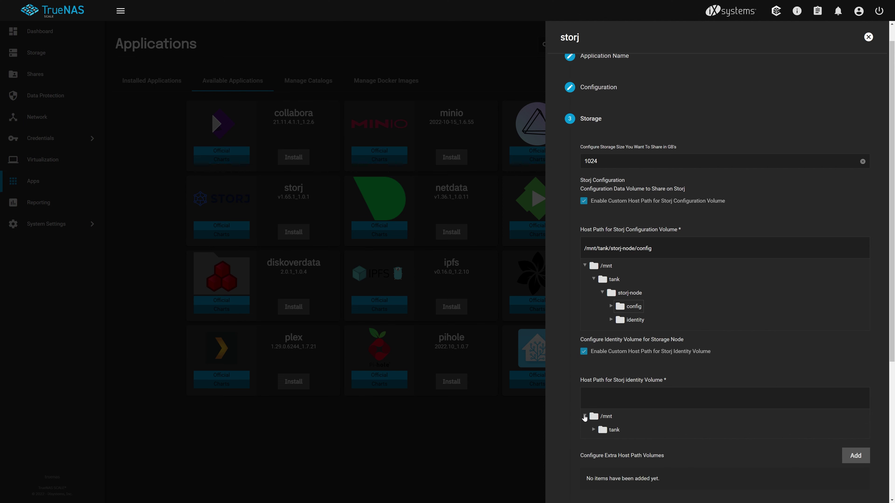
{"action": "left_click", "coordinate": [594, 429]}
{"action": "left_click", "coordinate": [601, 445]}
{"action": "left_click", "coordinate": [641, 472]}
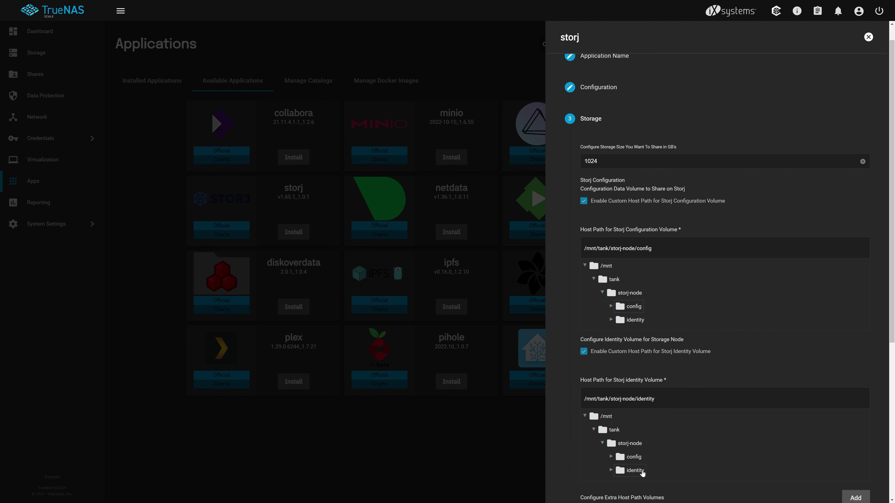
{"action": "left_click_drag", "start_coordinate": [892, 335], "coordinate": [893, 491]}
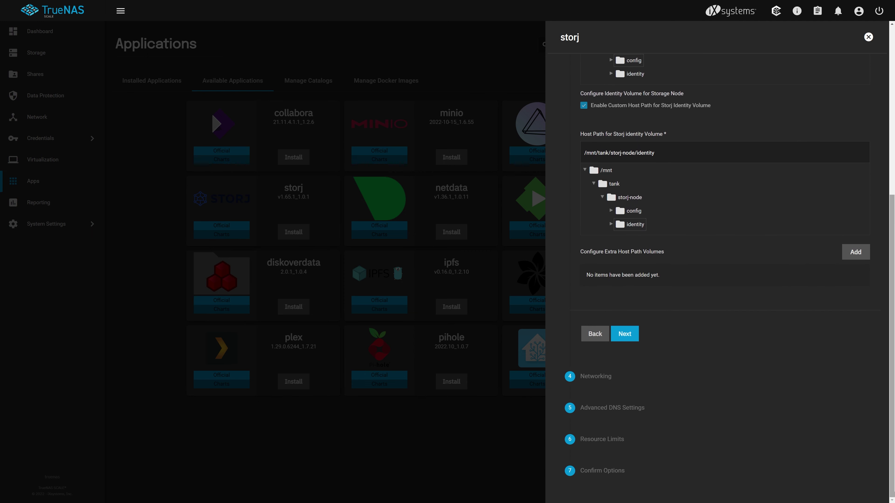
Keep default ports 20909 and 20988 and skip DNS options to reach Resource Limits.
{"action": "left_click", "coordinate": [625, 334]}
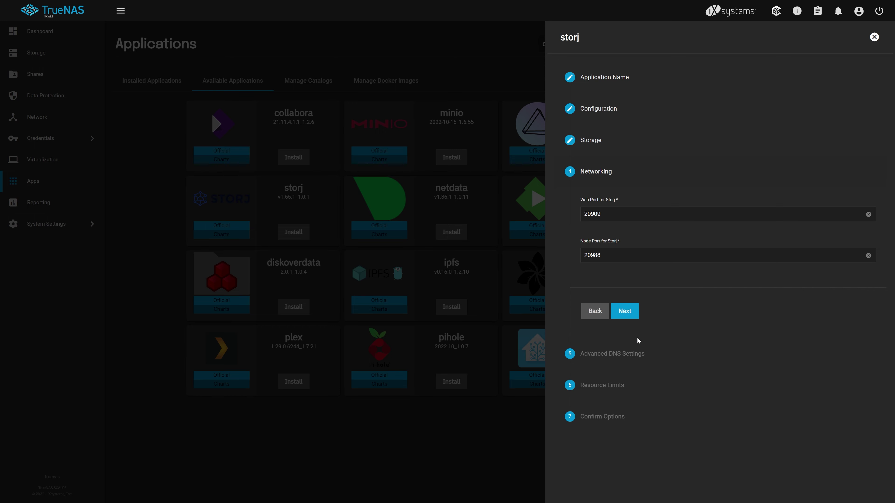
{"action": "left_click", "coordinate": [634, 317]}
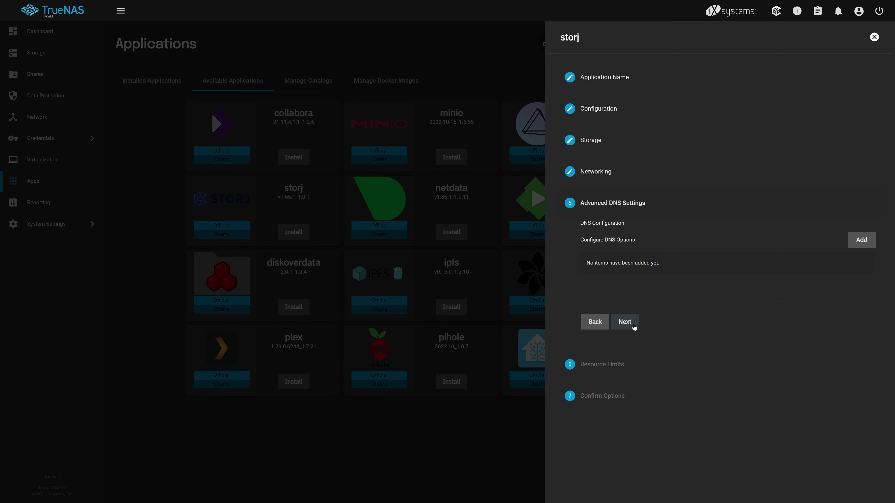
{"action": "left_click", "coordinate": [634, 321]}
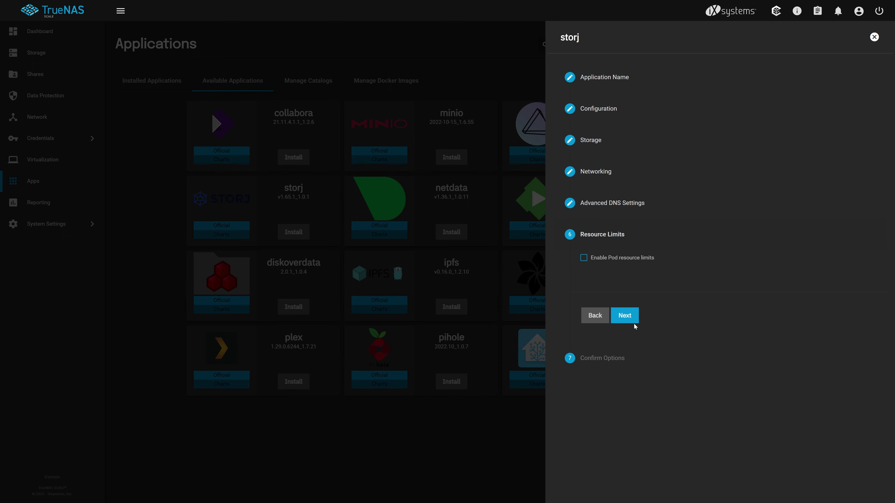
Leave resource limits off, review the Confirm Options summary, and save to install storj.
{"action": "left_click", "coordinate": [633, 322]}
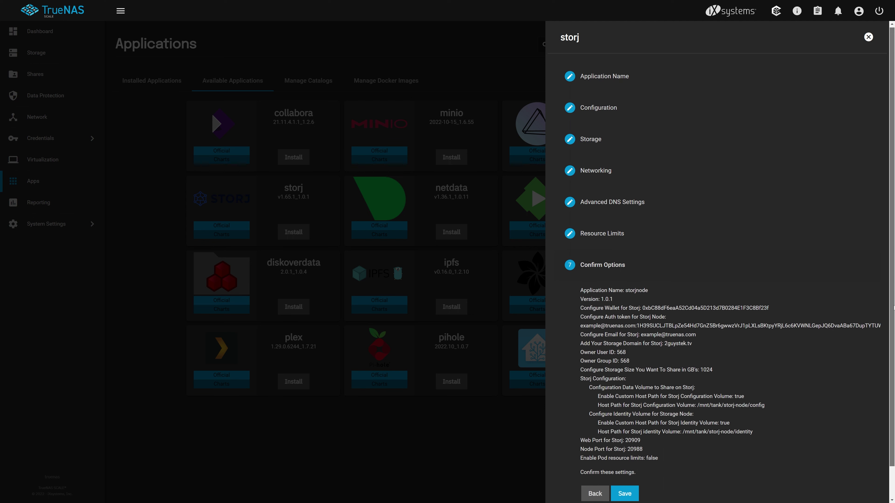
{"action": "scroll", "coordinate": [846, 394], "scroll_direction": "down", "scroll_amount": 1}
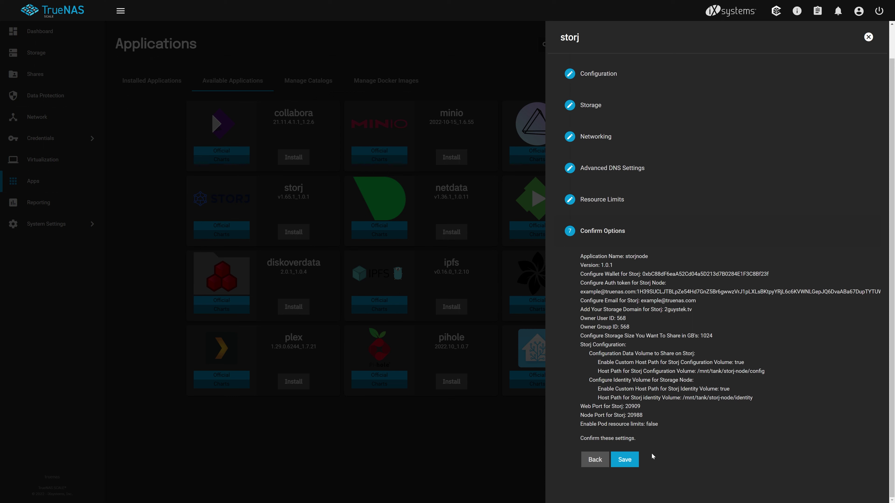
{"action": "left_click", "coordinate": [634, 461]}
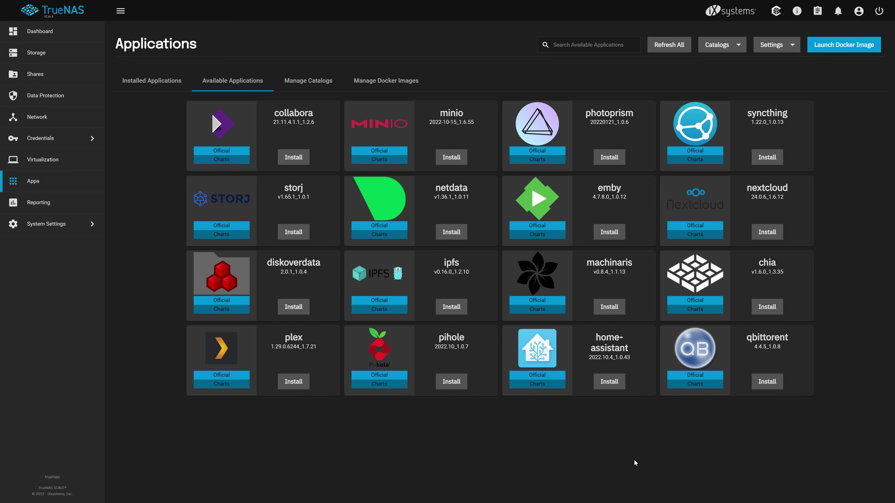
Show the Installed Applications list with storj-node reaching ACTIVE.
{"action": "left_click", "coordinate": [168, 87]}
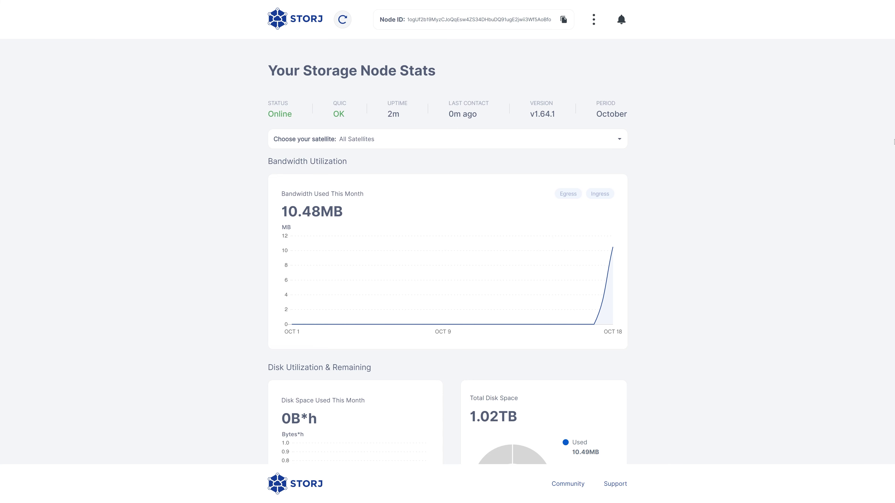
Scroll the Storage Node dashboard from its Online, 1.02TB stats down to the Payout section.
{"action": "scroll", "coordinate": [888, 144], "scroll_direction": "down", "scroll_amount": 4}
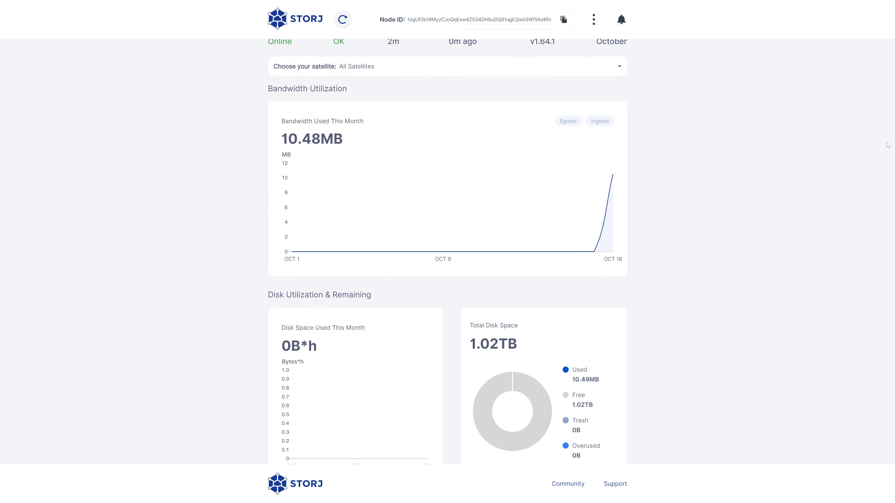
{"action": "scroll", "coordinate": [887, 145], "scroll_direction": "down", "scroll_amount": 4}
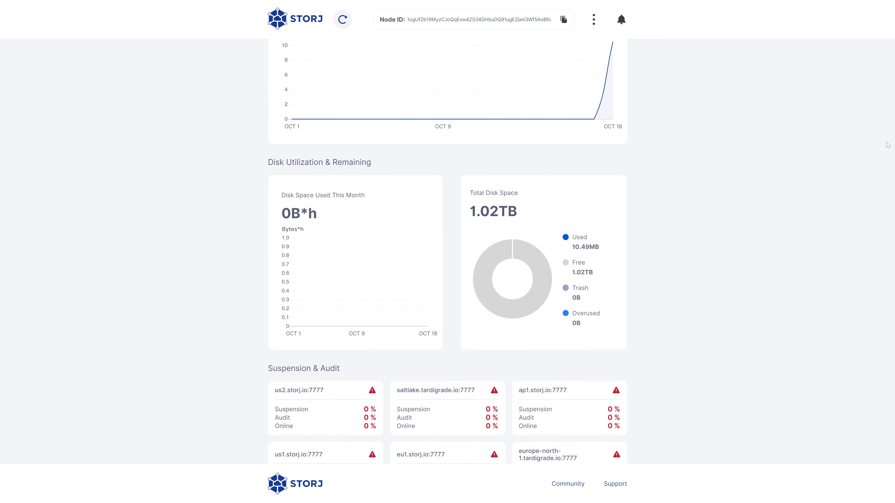
{"action": "scroll", "coordinate": [887, 144], "scroll_direction": "down", "scroll_amount": 4}
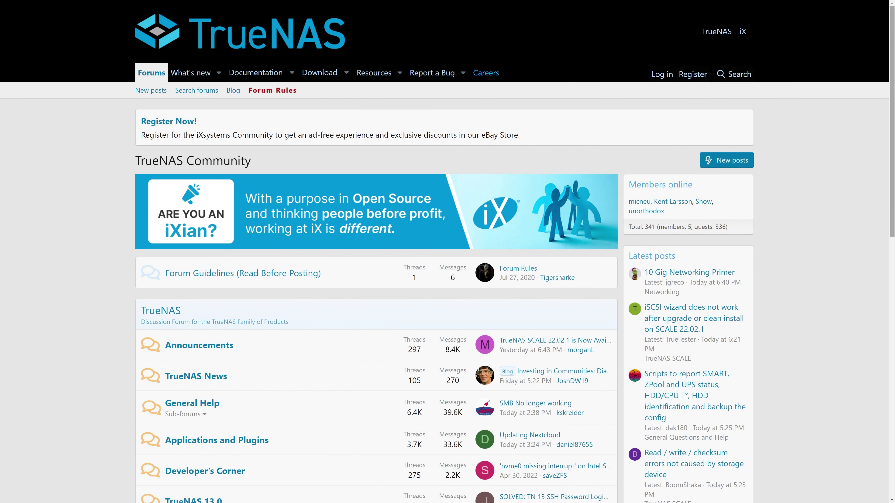
Scroll down the forum index past the TrueNAS 13.0, TrueNAS SCALE and FreeNAS (Legacy Software Releases) categories.
{"action": "scroll", "coordinate": [447, 251], "scroll_direction": "down", "scroll_amount": 1}
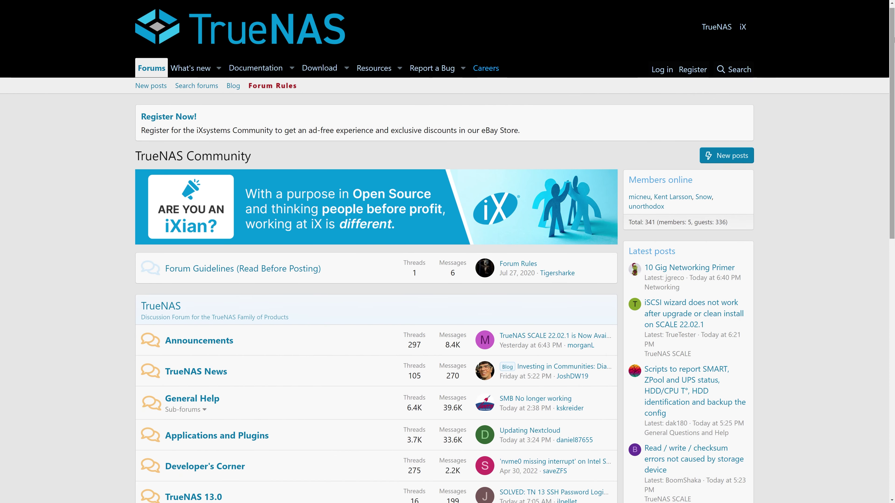
{"action": "scroll", "coordinate": [447, 252], "scroll_direction": "down", "scroll_amount": 1}
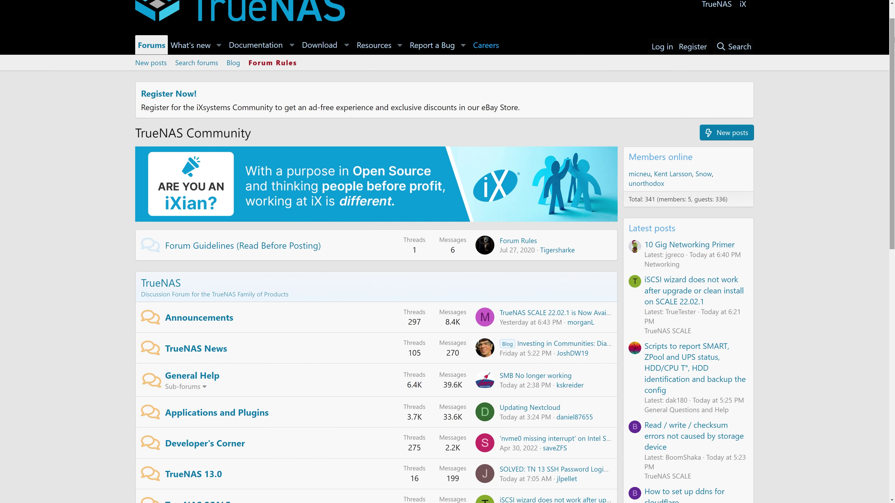
{"action": "scroll", "coordinate": [448, 251], "scroll_direction": "down", "scroll_amount": 1}
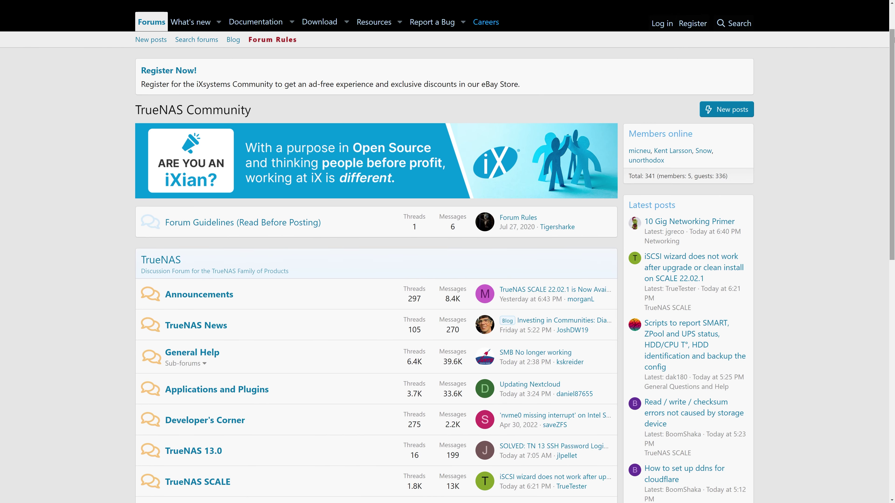
{"action": "scroll", "coordinate": [448, 252], "scroll_direction": "down", "scroll_amount": 1}
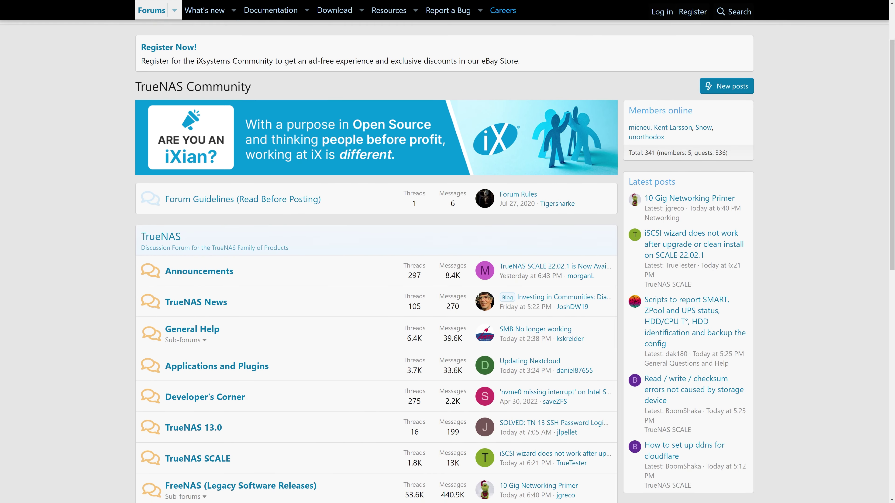
{"action": "scroll", "coordinate": [447, 252], "scroll_direction": "down", "scroll_amount": 1}
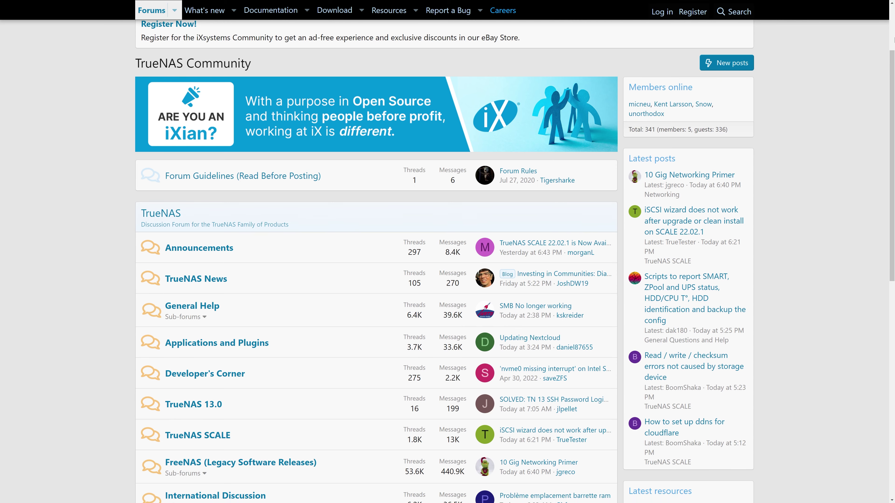